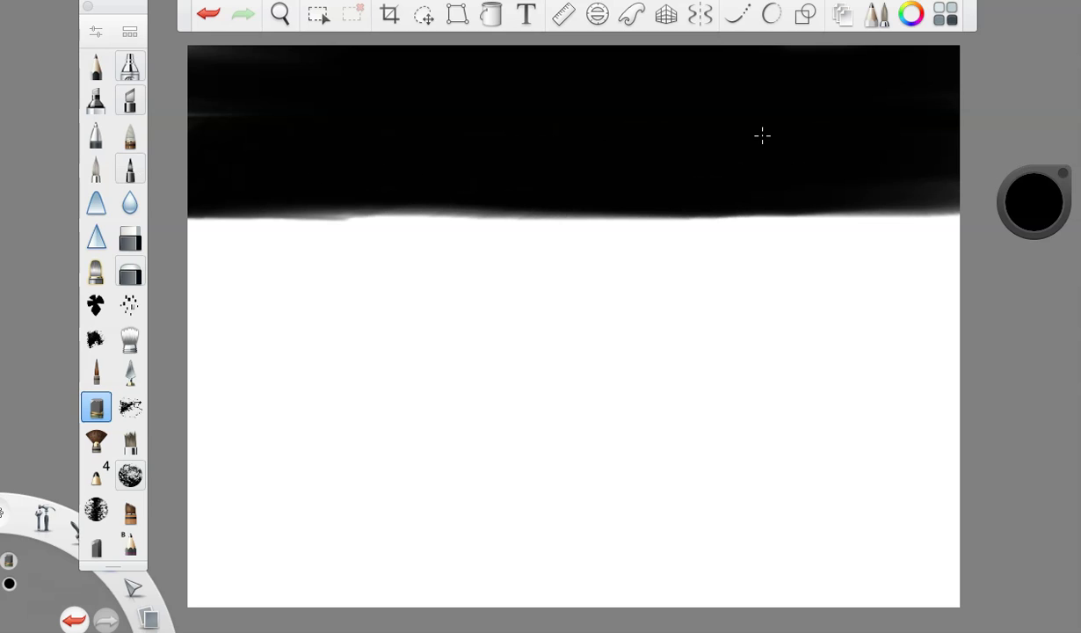
# Step: Paint two very dark red bands across the canvas below the black area, raising the second band's colour to 8% luminance
pyautogui.moveTo(1037, 167); pyautogui.dragTo(1032, 101)
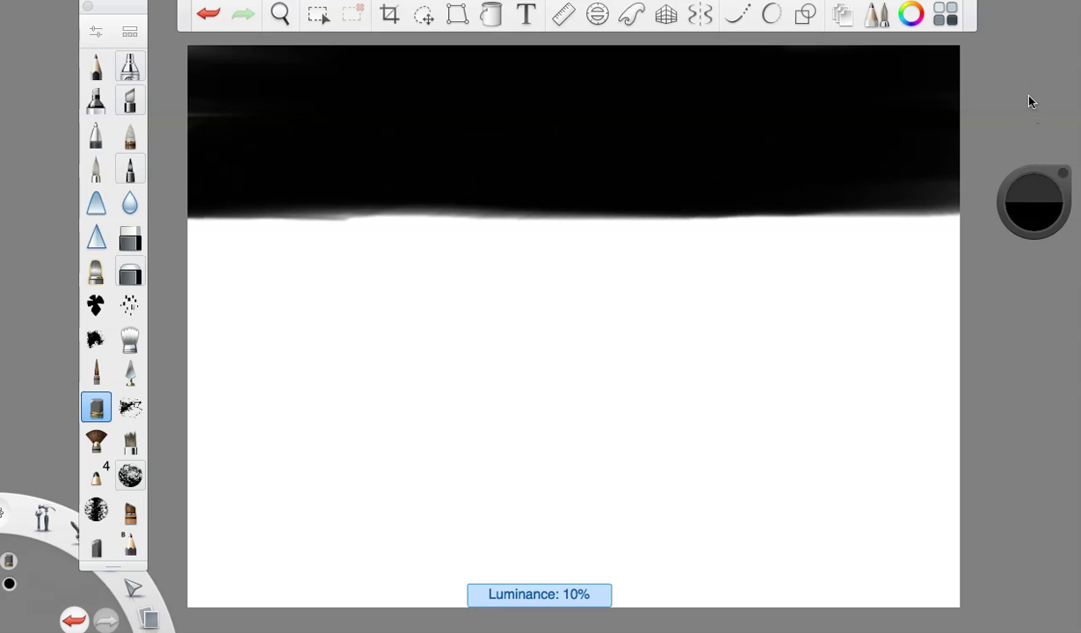
pyautogui.click(1034, 202)
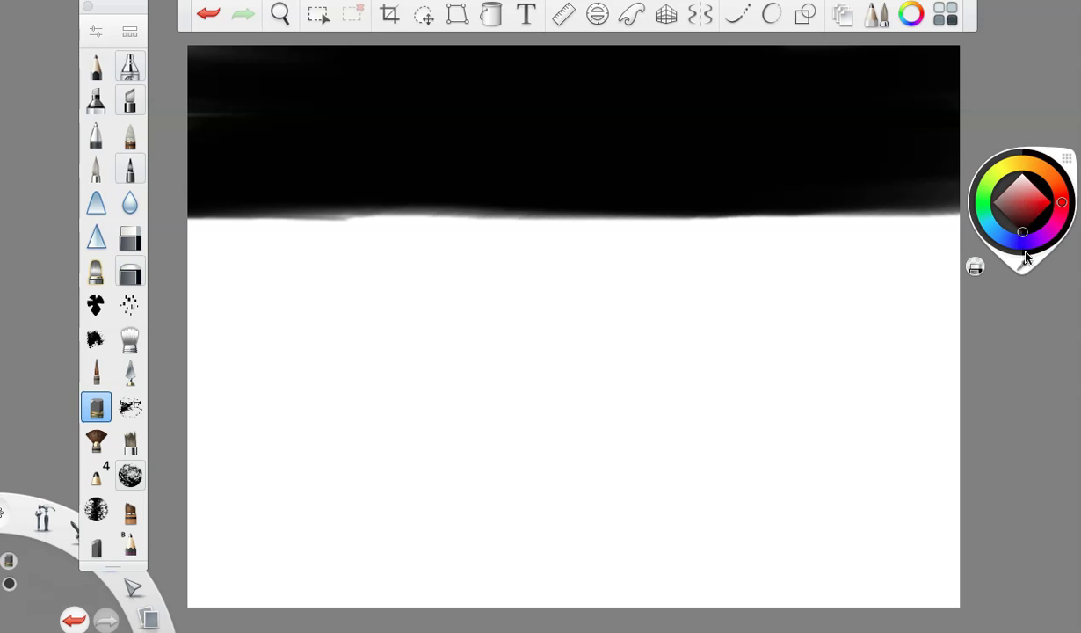
pyautogui.moveTo(894, 227)
pyautogui.mouseDown()
pyautogui.moveTo(707, 245)
pyautogui.moveTo(346, 244)
pyautogui.moveTo(538, 268)
pyautogui.mouseUp()
pyautogui.moveTo(883, 207)
pyautogui.mouseDown()
pyautogui.moveTo(724, 249)
pyautogui.moveTo(334, 264)
pyautogui.moveTo(189, 254)
pyautogui.mouseUp()
pyautogui.moveTo(1024, 215); pyautogui.dragTo(1023, 178)
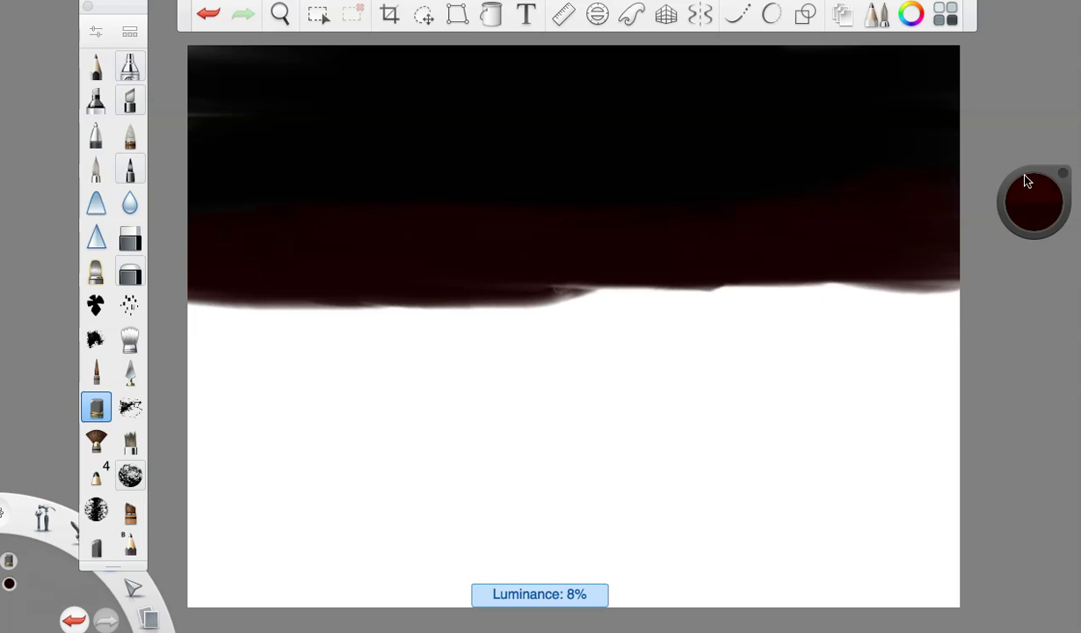
pyautogui.moveTo(861, 278)
pyautogui.mouseDown()
pyautogui.moveTo(876, 292)
pyautogui.moveTo(514, 297)
pyautogui.moveTo(198, 356)
pyautogui.moveTo(189, 369)
pyautogui.mouseUp()
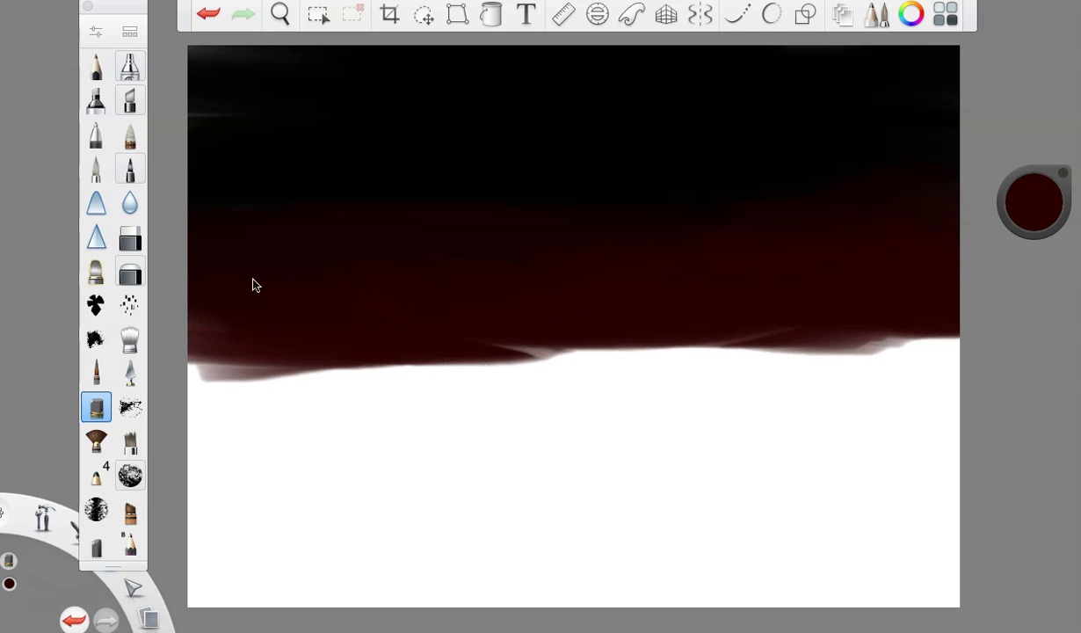
# Step: Continue the gradient down the canvas with two wide bands, each in a slightly brighter dark red
pyautogui.moveTo(1040, 202); pyautogui.dragTo(1039, 171)
pyautogui.moveTo(956, 351)
pyautogui.mouseDown()
pyautogui.moveTo(991, 351)
pyautogui.moveTo(684, 347)
pyautogui.moveTo(576, 347)
pyautogui.mouseUp()
pyautogui.moveTo(360, 346); pyautogui.dragTo(538, 319)
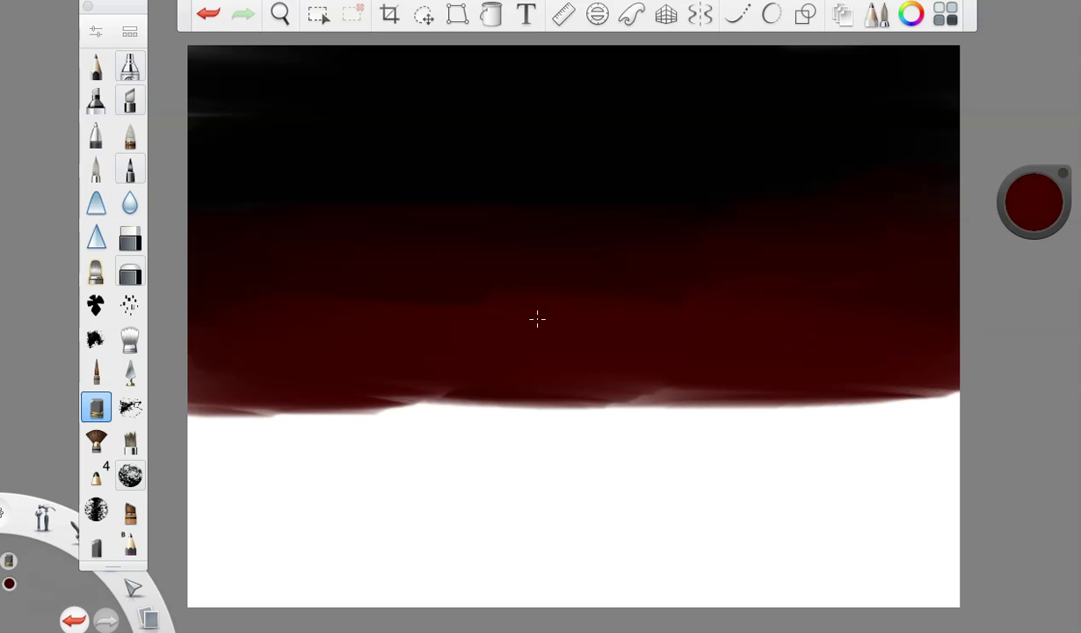
pyautogui.moveTo(1021, 219); pyautogui.dragTo(1035, 181)
pyautogui.moveTo(794, 389)
pyautogui.mouseDown()
pyautogui.moveTo(935, 414)
pyautogui.moveTo(958, 402)
pyautogui.moveTo(898, 429)
pyautogui.moveTo(582, 390)
pyautogui.moveTo(167, 433)
pyautogui.moveTo(355, 442)
pyautogui.moveTo(382, 415)
pyautogui.moveTo(316, 370)
pyautogui.moveTo(512, 401)
pyautogui.moveTo(838, 385)
pyautogui.moveTo(845, 434)
pyautogui.moveTo(875, 429)
pyautogui.moveTo(649, 407)
pyautogui.moveTo(563, 433)
pyautogui.moveTo(392, 443)
pyautogui.moveTo(882, 449)
pyautogui.moveTo(198, 461)
pyautogui.mouseUp()
# Step: Cover the remaining white canvas with progressively brighter red bands, starting at 24% luminance and ending in bright red at the lower edge
pyautogui.moveTo(1044, 188); pyautogui.dragTo(1034, 159)
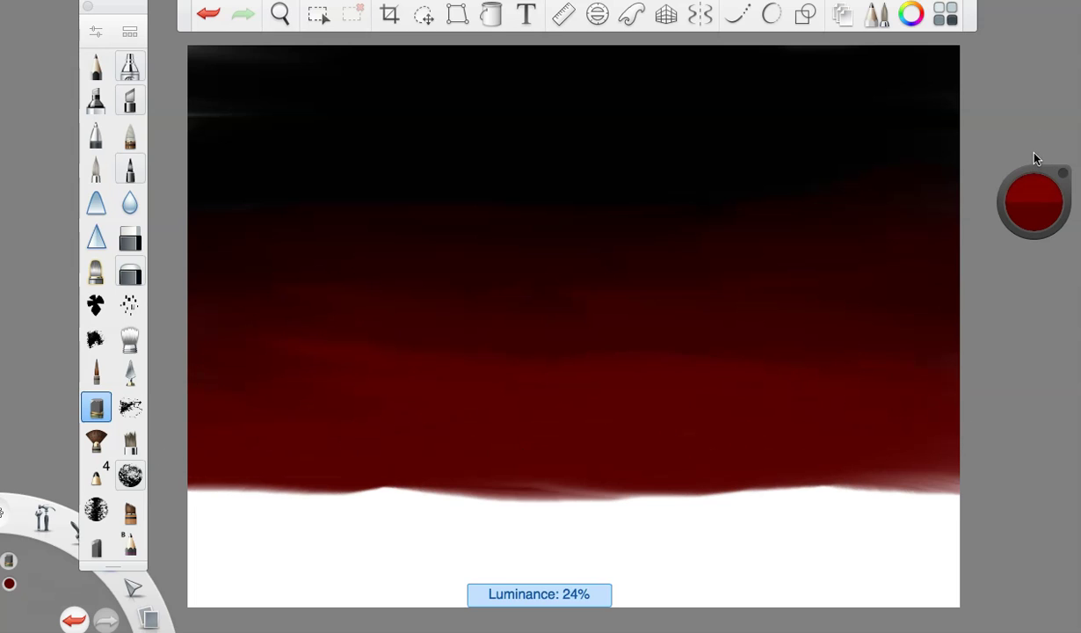
pyautogui.moveTo(750, 472)
pyautogui.mouseDown()
pyautogui.moveTo(704, 470)
pyautogui.moveTo(944, 477)
pyautogui.moveTo(909, 456)
pyautogui.moveTo(612, 468)
pyautogui.moveTo(413, 497)
pyautogui.moveTo(380, 440)
pyautogui.mouseUp()
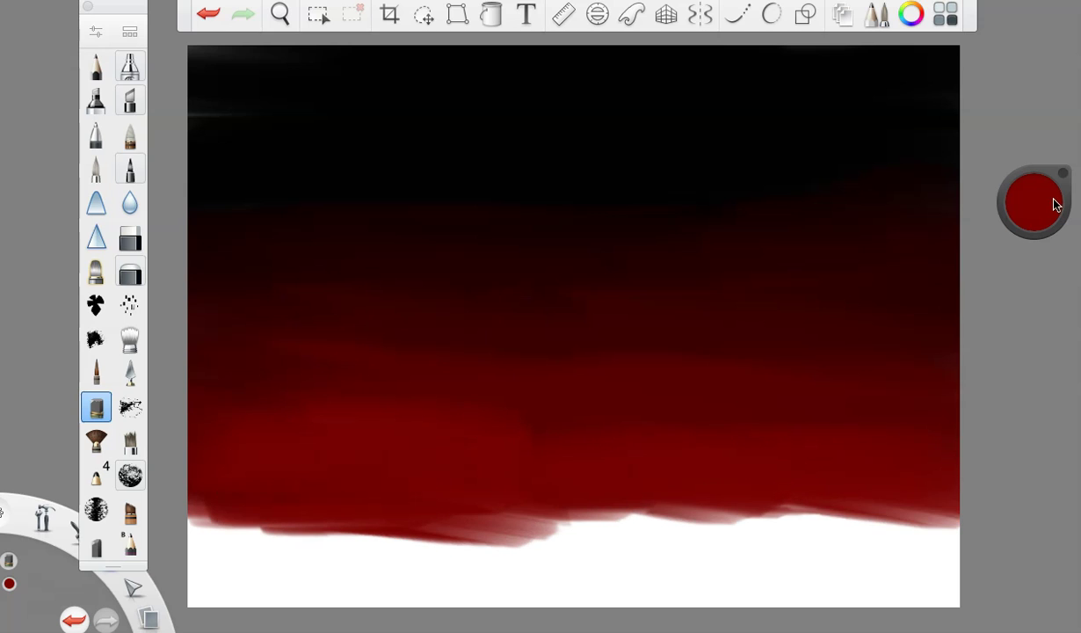
pyautogui.moveTo(1026, 215); pyautogui.dragTo(1026, 150)
pyautogui.moveTo(703, 474)
pyautogui.mouseDown()
pyautogui.moveTo(897, 502)
pyautogui.moveTo(463, 511)
pyautogui.moveTo(914, 479)
pyautogui.mouseUp()
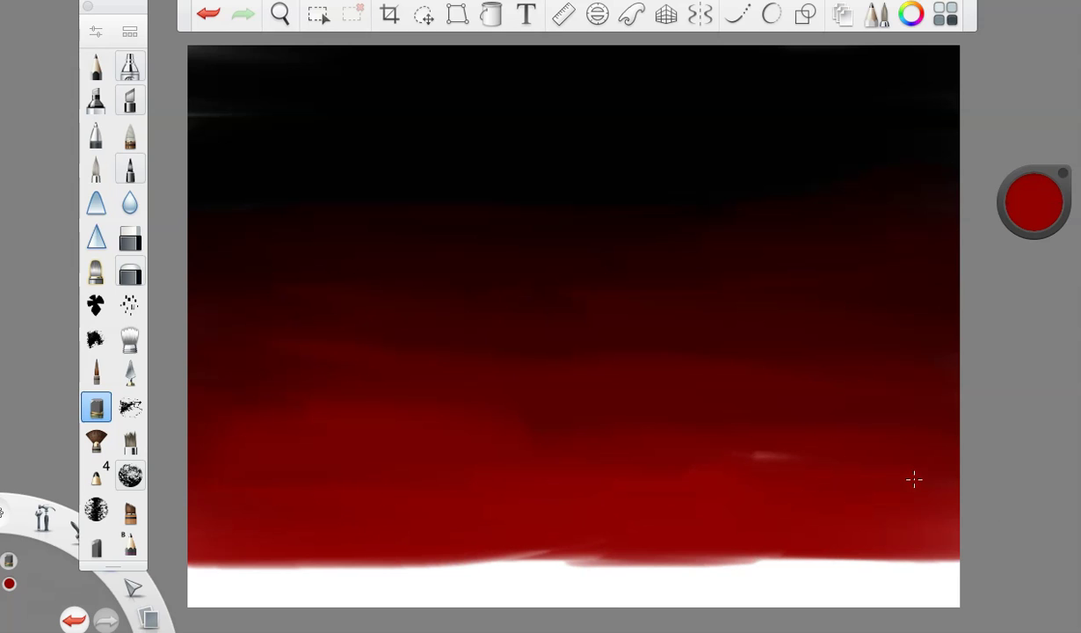
pyautogui.moveTo(1036, 179); pyautogui.dragTo(1033, 159)
pyautogui.moveTo(869, 550)
pyautogui.mouseDown()
pyautogui.moveTo(718, 559)
pyautogui.moveTo(1006, 541)
pyautogui.moveTo(204, 556)
pyautogui.moveTo(345, 557)
pyautogui.moveTo(333, 576)
pyautogui.moveTo(365, 560)
pyautogui.moveTo(544, 549)
pyautogui.moveTo(545, 601)
pyautogui.moveTo(774, 601)
pyautogui.moveTo(877, 627)
pyautogui.moveTo(604, 617)
pyautogui.moveTo(739, 604)
pyautogui.moveTo(271, 593)
pyautogui.moveTo(254, 604)
pyautogui.moveTo(156, 589)
pyautogui.mouseUp()
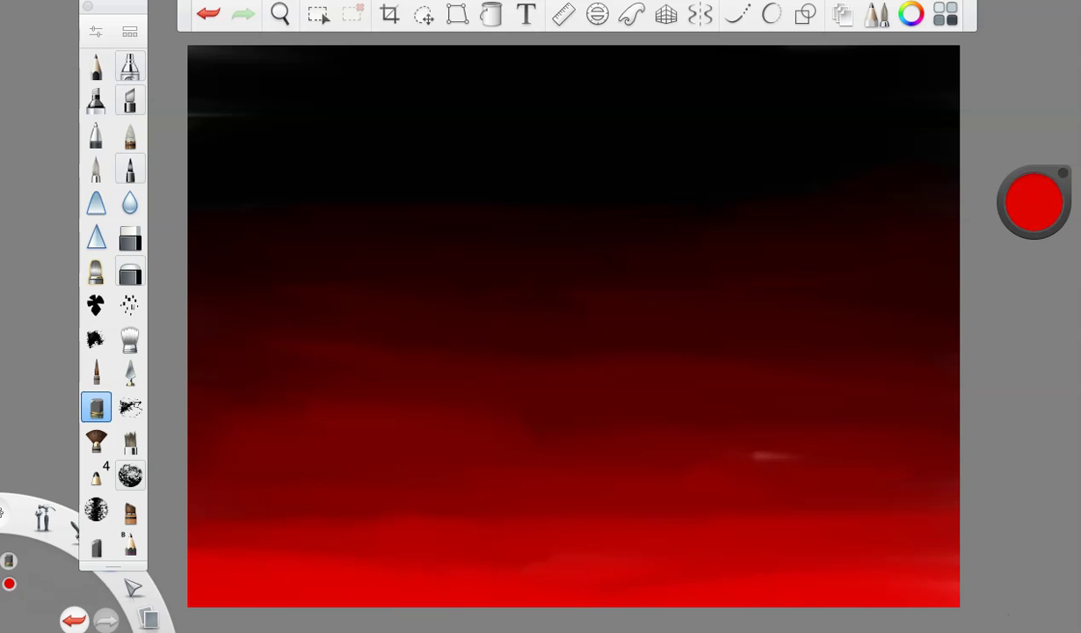
# Step: Set up the Small Rigger brush in white with Rotation Dynamics on Rotate to Stroke and a larger size
pyautogui.click(96, 371)
pyautogui.click(1027, 216)
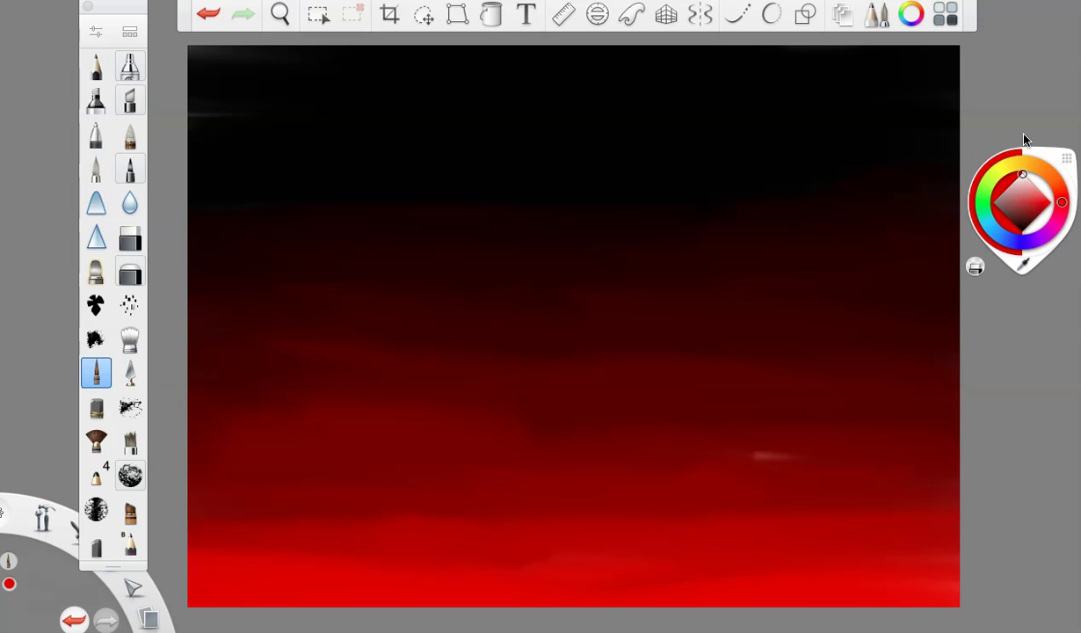
pyautogui.click(92, 34)
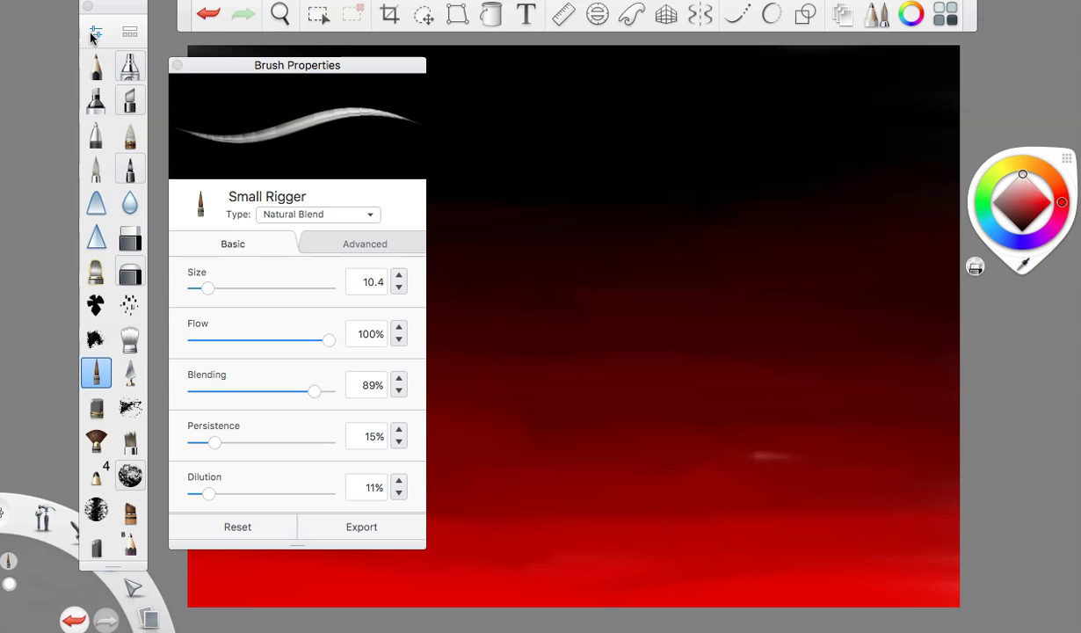
pyautogui.click(337, 249)
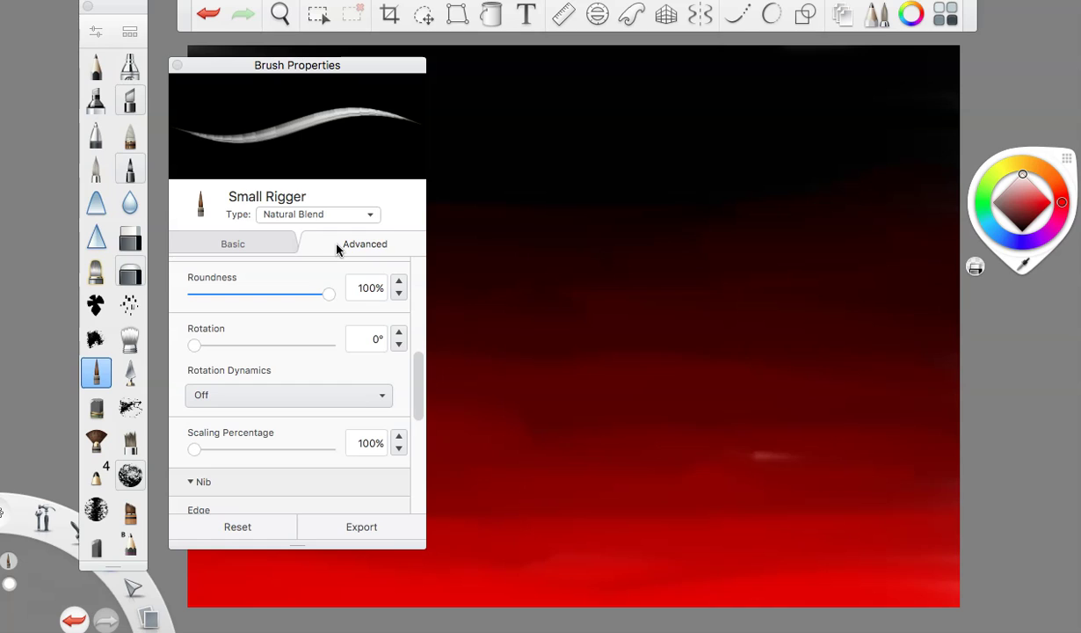
pyautogui.click(235, 400)
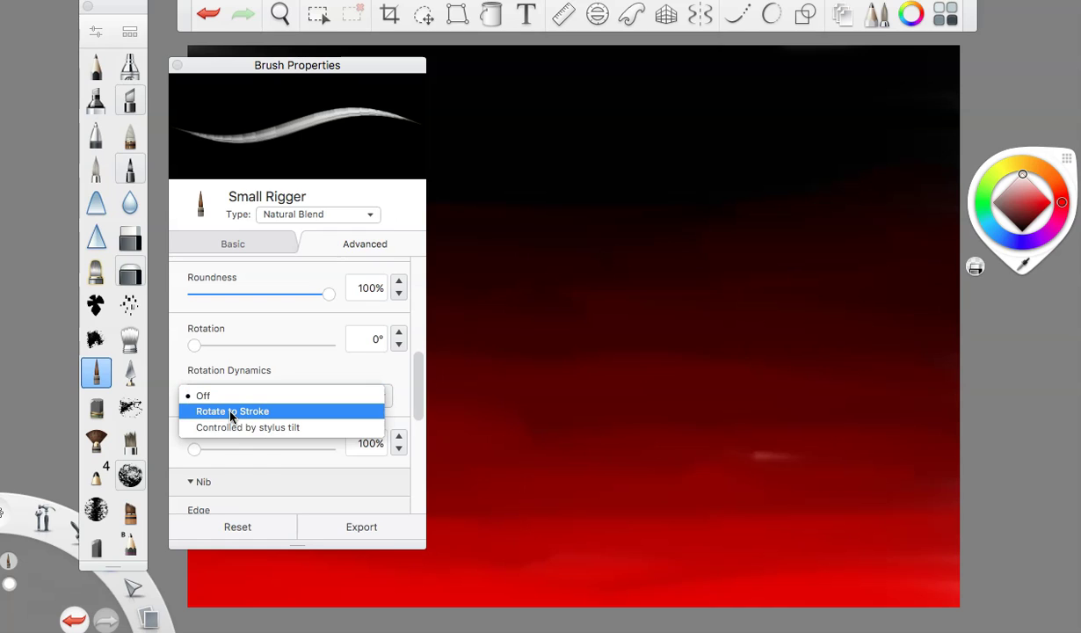
pyautogui.click(231, 411)
pyautogui.click(217, 243)
pyautogui.moveTo(204, 290); pyautogui.dragTo(224, 295)
pyautogui.click(177, 65)
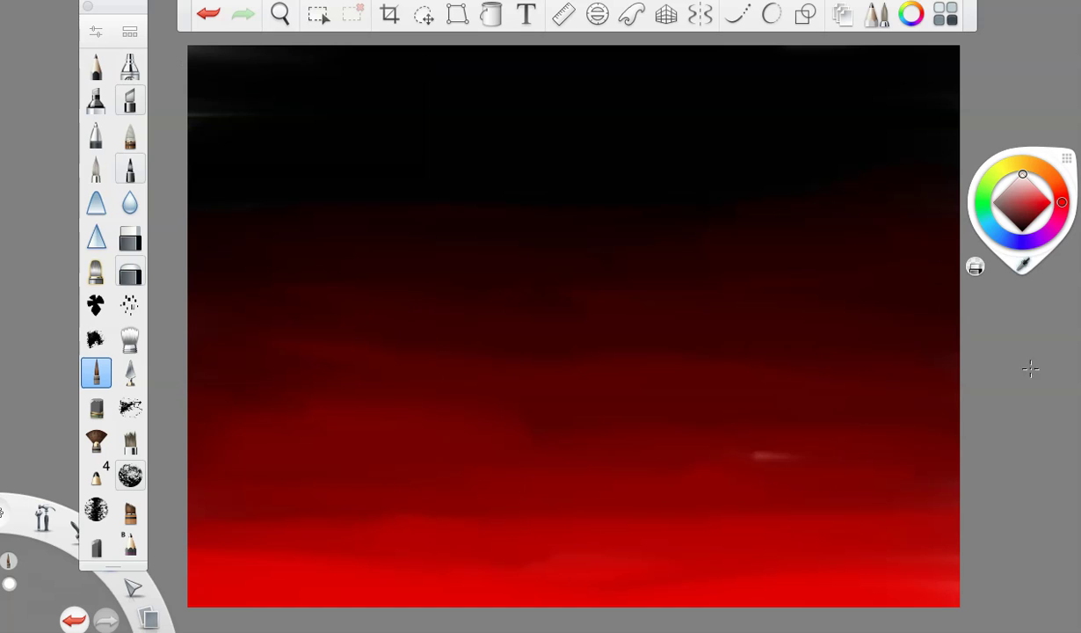
# Step: Paint the rough outline of a large white square in the middle of the gradient background
pyautogui.moveTo(397, 134); pyautogui.dragTo(775, 128)
pyautogui.moveTo(635, 128)
pyautogui.mouseDown()
pyautogui.moveTo(345, 130)
pyautogui.moveTo(653, 124)
pyautogui.mouseUp()
pyautogui.moveTo(434, 123)
pyautogui.mouseDown()
pyautogui.moveTo(369, 122)
pyautogui.moveTo(796, 117)
pyautogui.moveTo(327, 123)
pyautogui.moveTo(492, 107)
pyautogui.moveTo(786, 104)
pyautogui.moveTo(362, 106)
pyautogui.moveTo(388, 111)
pyautogui.mouseUp()
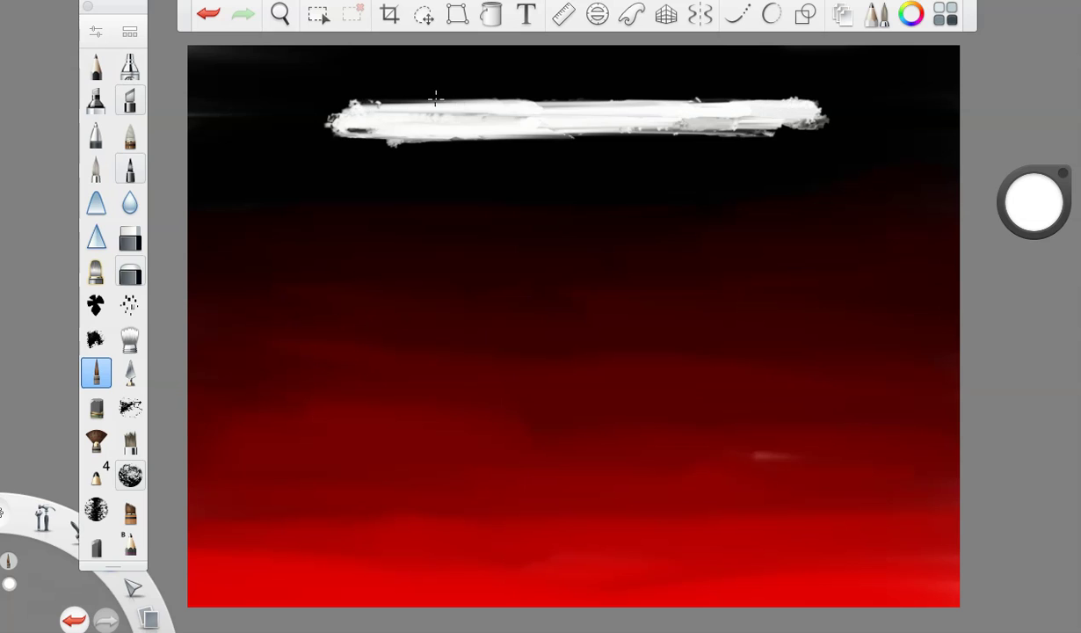
pyautogui.moveTo(332, 128)
pyautogui.mouseDown()
pyautogui.moveTo(351, 437)
pyautogui.moveTo(327, 215)
pyautogui.mouseUp()
pyautogui.moveTo(817, 107); pyautogui.dragTo(808, 321)
pyautogui.moveTo(813, 237); pyautogui.dragTo(812, 400)
pyautogui.moveTo(814, 171)
pyautogui.mouseDown()
pyautogui.moveTo(813, 303)
pyautogui.moveTo(796, 418)
pyautogui.mouseUp()
pyautogui.moveTo(817, 345); pyautogui.dragTo(815, 507)
pyautogui.moveTo(346, 413); pyautogui.dragTo(352, 514)
pyautogui.moveTo(813, 545); pyautogui.dragTo(345, 538)
pyautogui.moveTo(349, 457)
pyautogui.mouseDown()
pyautogui.moveTo(351, 524)
pyautogui.moveTo(623, 530)
pyautogui.moveTo(632, 545)
pyautogui.moveTo(699, 529)
pyautogui.moveTo(634, 545)
pyautogui.moveTo(797, 525)
pyautogui.moveTo(438, 507)
pyautogui.moveTo(745, 510)
pyautogui.moveTo(800, 498)
pyautogui.moveTo(797, 450)
pyautogui.moveTo(799, 496)
pyautogui.moveTo(762, 527)
pyautogui.moveTo(562, 508)
pyautogui.moveTo(670, 521)
pyautogui.moveTo(470, 526)
pyautogui.moveTo(369, 505)
pyautogui.moveTo(447, 526)
pyautogui.moveTo(347, 496)
pyautogui.moveTo(393, 528)
pyautogui.mouseUp()
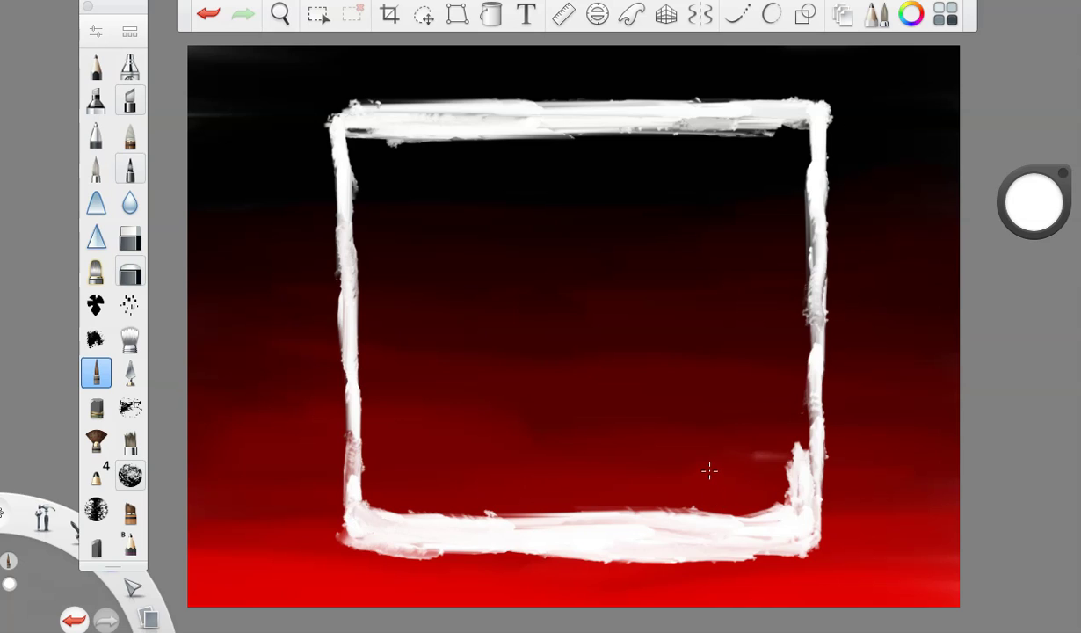
# Step: Set the Small Rigger's size to 48 and thicken the white square's left and bottom edges inward
pyautogui.click(96, 31)
pyautogui.moveTo(221, 288); pyautogui.dragTo(256, 290)
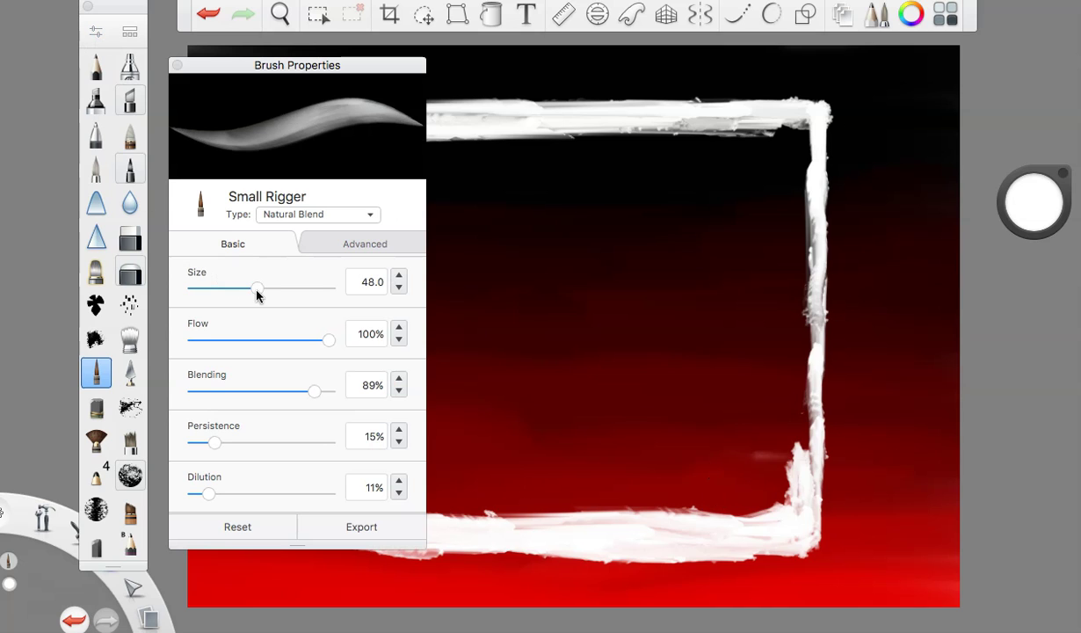
pyautogui.click(177, 65)
pyautogui.moveTo(347, 123); pyautogui.dragTo(362, 239)
pyautogui.moveTo(343, 154); pyautogui.dragTo(336, 107)
pyautogui.moveTo(368, 141)
pyautogui.mouseDown()
pyautogui.moveTo(362, 217)
pyautogui.moveTo(356, 305)
pyautogui.moveTo(360, 237)
pyautogui.moveTo(376, 476)
pyautogui.moveTo(366, 514)
pyautogui.moveTo(375, 482)
pyautogui.moveTo(376, 494)
pyautogui.moveTo(451, 502)
pyautogui.moveTo(656, 499)
pyautogui.moveTo(503, 514)
pyautogui.moveTo(639, 514)
pyautogui.moveTo(437, 511)
pyautogui.moveTo(612, 518)
pyautogui.moveTo(662, 506)
pyautogui.moveTo(629, 501)
pyautogui.moveTo(750, 512)
pyautogui.moveTo(790, 479)
pyautogui.moveTo(773, 504)
pyautogui.moveTo(794, 486)
pyautogui.mouseUp()
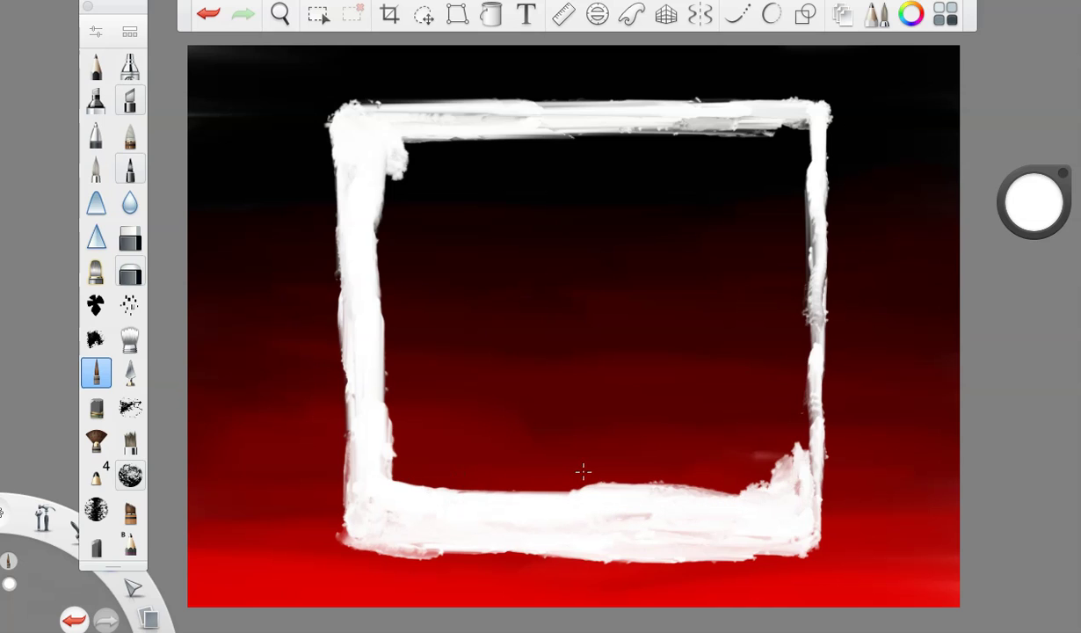
# Step: Fill the lower part of the square and its lower-right corner with rough white strokes
pyautogui.moveTo(577, 444); pyautogui.dragTo(382, 466)
pyautogui.moveTo(756, 470)
pyautogui.mouseDown()
pyautogui.moveTo(796, 406)
pyautogui.moveTo(801, 467)
pyautogui.moveTo(768, 485)
pyautogui.mouseUp()
pyautogui.moveTo(697, 484); pyautogui.dragTo(711, 480)
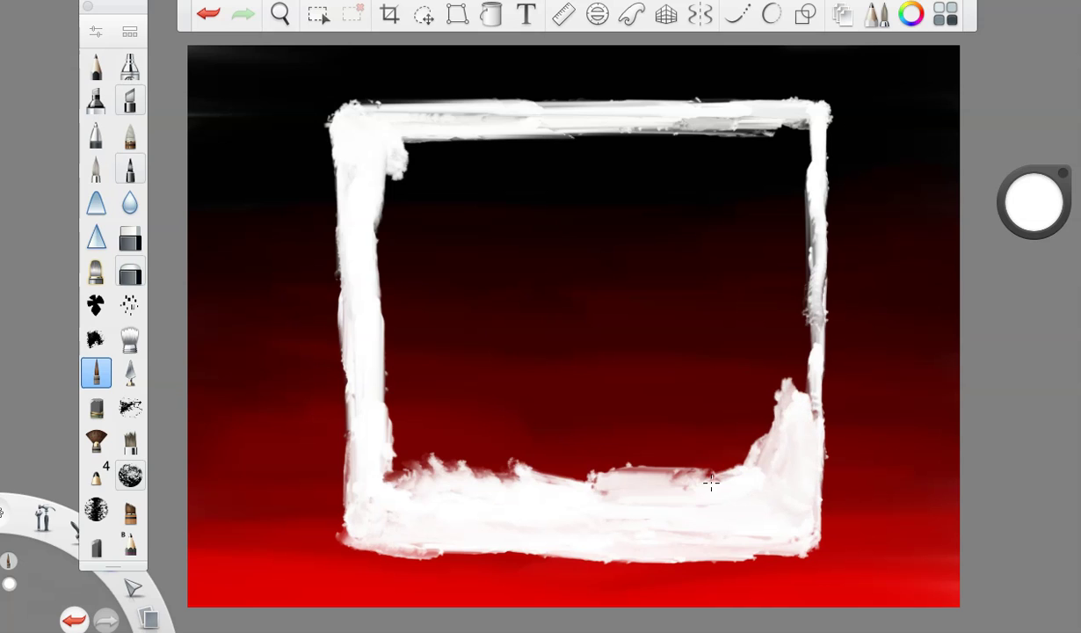
pyautogui.moveTo(569, 475)
pyautogui.mouseDown()
pyautogui.moveTo(507, 480)
pyautogui.moveTo(690, 479)
pyautogui.moveTo(749, 436)
pyautogui.moveTo(757, 403)
pyautogui.moveTo(747, 373)
pyautogui.mouseUp()
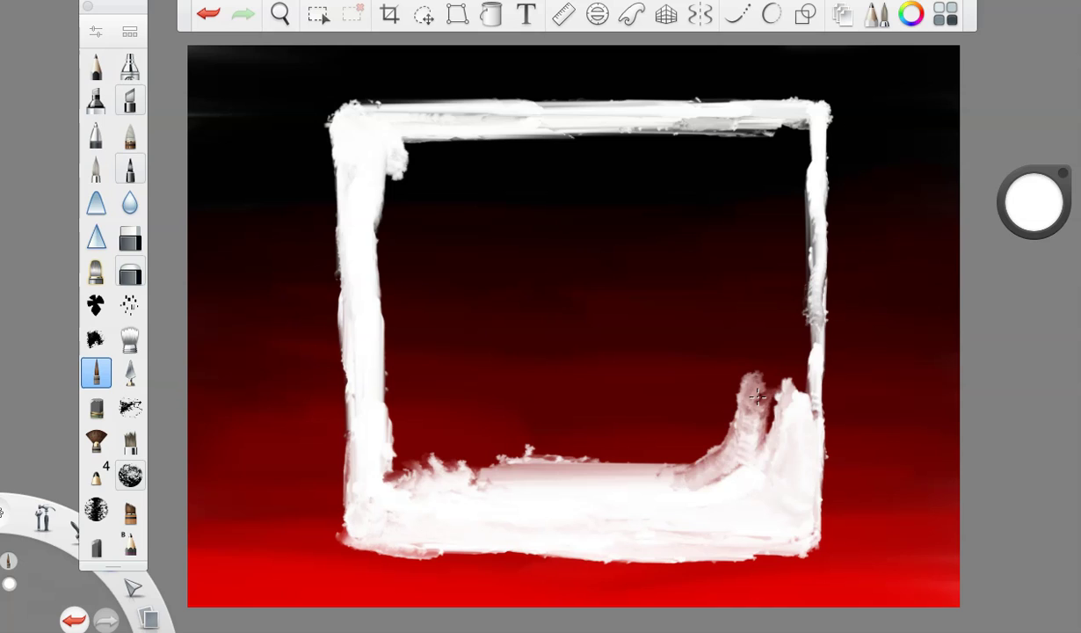
pyautogui.moveTo(589, 458)
pyautogui.mouseDown()
pyautogui.moveTo(523, 466)
pyautogui.moveTo(396, 449)
pyautogui.moveTo(424, 443)
pyautogui.moveTo(389, 469)
pyautogui.moveTo(476, 476)
pyautogui.mouseUp()
pyautogui.moveTo(578, 442)
pyautogui.mouseDown()
pyautogui.moveTo(716, 471)
pyautogui.moveTo(775, 332)
pyautogui.moveTo(806, 413)
pyautogui.moveTo(773, 327)
pyautogui.mouseUp()
pyautogui.moveTo(679, 441); pyautogui.dragTo(690, 451)
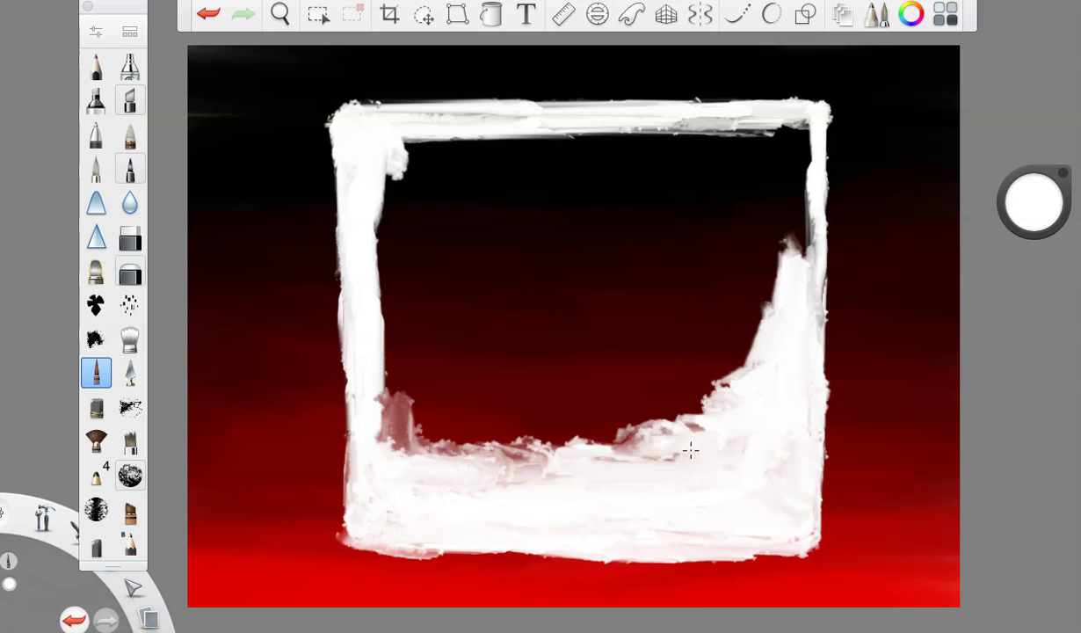
pyautogui.moveTo(554, 443)
pyautogui.mouseDown()
pyautogui.moveTo(512, 423)
pyautogui.moveTo(528, 455)
pyautogui.mouseUp()
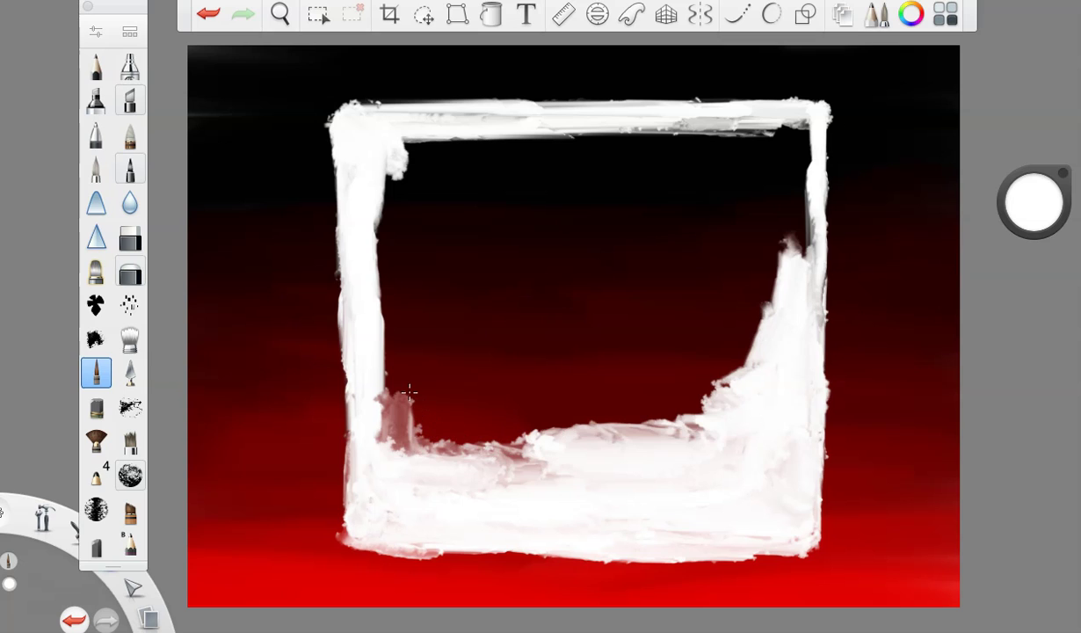
# Step: Fill the square inward from all sides with white strokes, leaving an oval opening in the centre
pyautogui.moveTo(407, 387)
pyautogui.mouseDown()
pyautogui.moveTo(400, 413)
pyautogui.moveTo(439, 450)
pyautogui.moveTo(405, 452)
pyautogui.moveTo(365, 298)
pyautogui.moveTo(410, 190)
pyautogui.moveTo(371, 198)
pyautogui.moveTo(647, 157)
pyautogui.mouseUp()
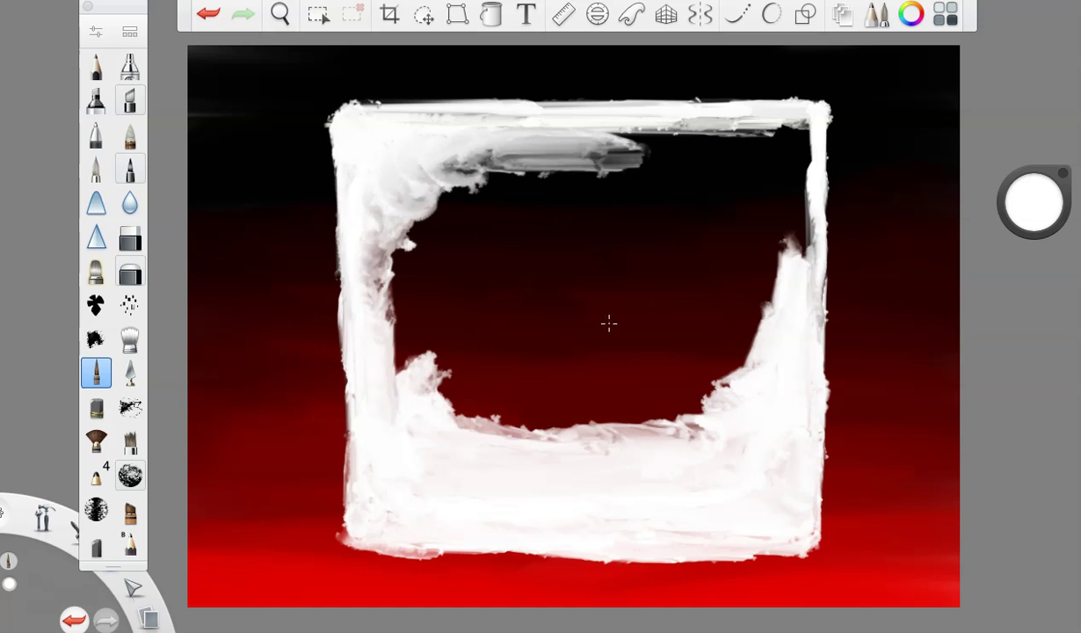
pyautogui.moveTo(671, 443)
pyautogui.mouseDown()
pyautogui.moveTo(748, 374)
pyautogui.moveTo(722, 257)
pyautogui.moveTo(743, 226)
pyautogui.moveTo(804, 222)
pyautogui.moveTo(790, 295)
pyautogui.mouseUp()
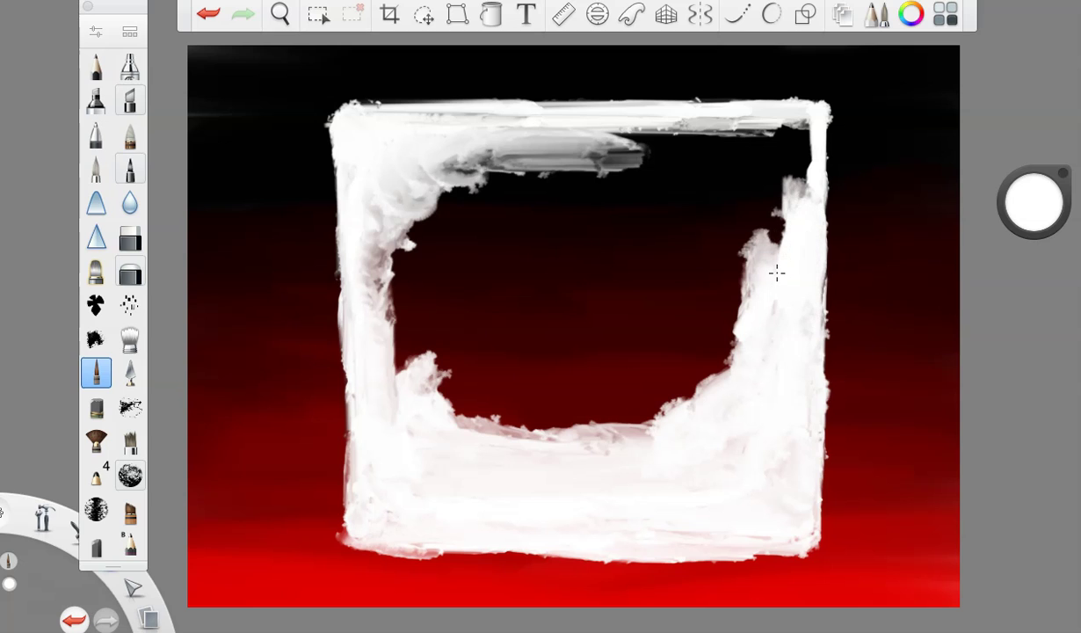
pyautogui.moveTo(777, 274)
pyautogui.mouseDown()
pyautogui.moveTo(746, 204)
pyautogui.moveTo(794, 212)
pyautogui.moveTo(794, 198)
pyautogui.moveTo(750, 138)
pyautogui.moveTo(580, 136)
pyautogui.moveTo(692, 128)
pyautogui.moveTo(694, 140)
pyautogui.moveTo(764, 161)
pyautogui.moveTo(701, 206)
pyautogui.moveTo(673, 172)
pyautogui.moveTo(567, 162)
pyautogui.moveTo(513, 184)
pyautogui.moveTo(606, 145)
pyautogui.moveTo(683, 147)
pyautogui.moveTo(466, 132)
pyautogui.moveTo(777, 166)
pyautogui.mouseUp()
pyautogui.moveTo(485, 160)
pyautogui.mouseDown()
pyautogui.moveTo(444, 186)
pyautogui.moveTo(369, 290)
pyautogui.moveTo(424, 163)
pyautogui.moveTo(495, 145)
pyautogui.mouseUp()
pyautogui.moveTo(404, 301)
pyautogui.mouseDown()
pyautogui.moveTo(391, 338)
pyautogui.moveTo(507, 410)
pyautogui.moveTo(483, 427)
pyautogui.mouseUp()
pyautogui.moveTo(658, 391)
pyautogui.mouseDown()
pyautogui.moveTo(536, 400)
pyautogui.moveTo(694, 373)
pyautogui.moveTo(601, 427)
pyautogui.moveTo(498, 384)
pyautogui.moveTo(477, 387)
pyautogui.moveTo(595, 405)
pyautogui.mouseUp()
pyautogui.moveTo(663, 383); pyautogui.dragTo(652, 331)
pyautogui.moveTo(621, 182)
pyautogui.mouseDown()
pyautogui.moveTo(707, 242)
pyautogui.moveTo(712, 290)
pyautogui.moveTo(729, 300)
pyautogui.moveTo(713, 355)
pyautogui.moveTo(656, 387)
pyautogui.mouseUp()
pyautogui.moveTo(720, 396)
pyautogui.mouseDown()
pyautogui.moveTo(589, 420)
pyautogui.moveTo(463, 348)
pyautogui.moveTo(473, 187)
pyautogui.mouseUp()
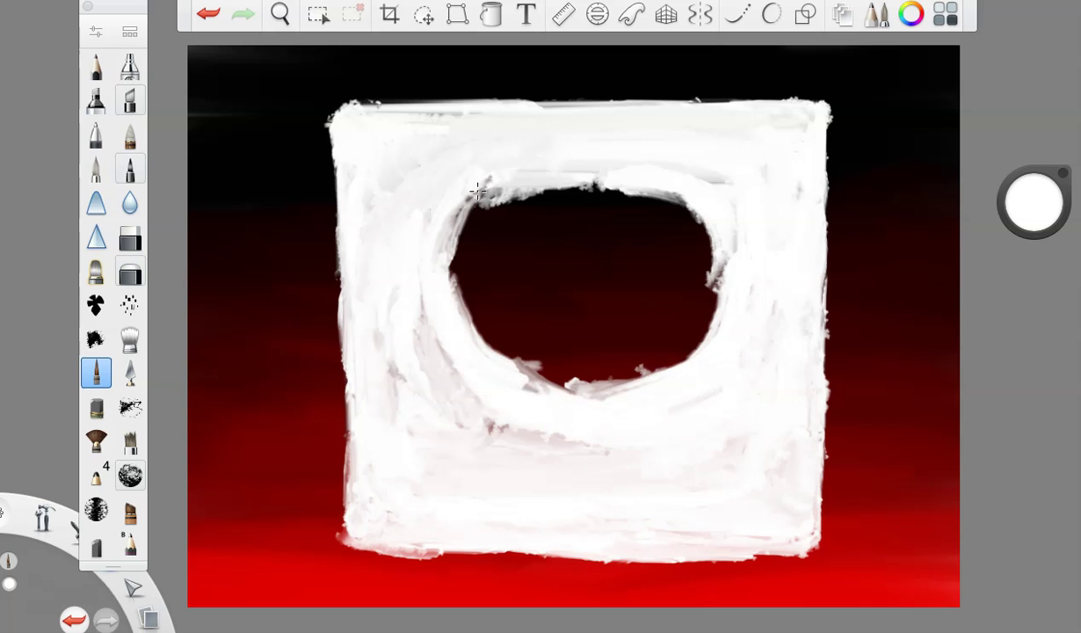
# Step: Close the central opening with white and even out the patchy areas inside the square
pyautogui.moveTo(474, 233)
pyautogui.mouseDown()
pyautogui.moveTo(462, 189)
pyautogui.moveTo(489, 178)
pyautogui.moveTo(425, 281)
pyautogui.moveTo(540, 175)
pyautogui.moveTo(677, 201)
pyautogui.moveTo(726, 297)
pyautogui.moveTo(627, 386)
pyautogui.moveTo(571, 380)
pyautogui.mouseUp()
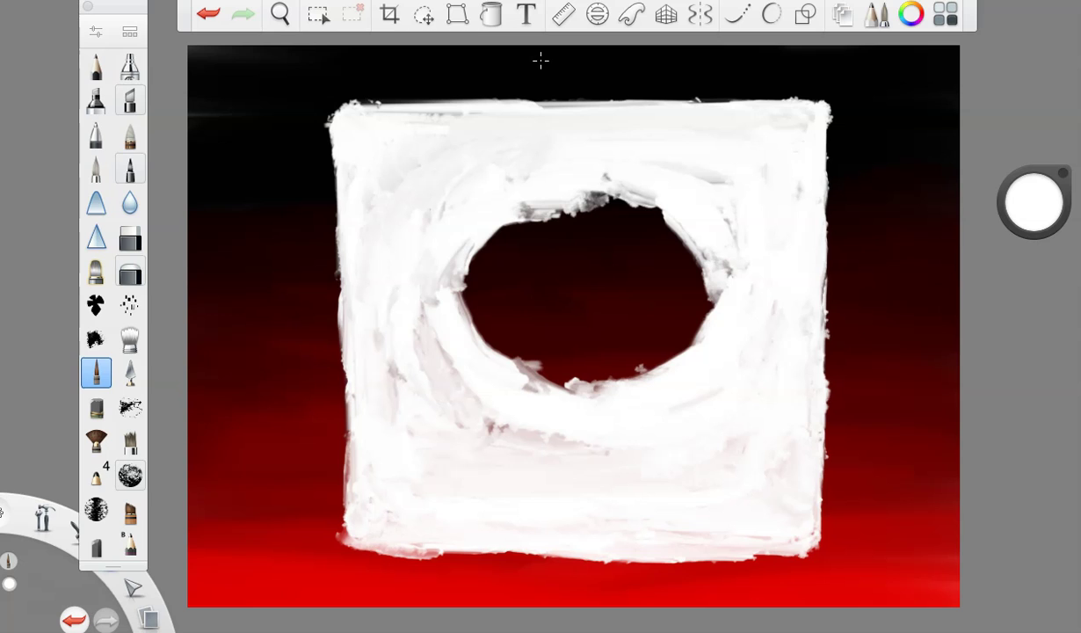
pyautogui.moveTo(589, 204)
pyautogui.mouseDown()
pyautogui.moveTo(650, 227)
pyautogui.moveTo(681, 318)
pyautogui.moveTo(629, 376)
pyautogui.mouseUp()
pyautogui.moveTo(550, 367)
pyautogui.mouseDown()
pyautogui.moveTo(479, 328)
pyautogui.moveTo(490, 239)
pyautogui.moveTo(488, 248)
pyautogui.moveTo(595, 227)
pyautogui.moveTo(662, 260)
pyautogui.moveTo(650, 324)
pyautogui.moveTo(661, 325)
pyautogui.moveTo(677, 279)
pyautogui.moveTo(699, 265)
pyautogui.moveTo(709, 290)
pyautogui.moveTo(606, 353)
pyautogui.moveTo(568, 354)
pyautogui.moveTo(567, 343)
pyautogui.moveTo(516, 322)
pyautogui.moveTo(503, 267)
pyautogui.moveTo(537, 261)
pyautogui.moveTo(542, 250)
pyautogui.moveTo(601, 255)
pyautogui.moveTo(596, 269)
pyautogui.moveTo(606, 247)
pyautogui.moveTo(639, 282)
pyautogui.moveTo(621, 296)
pyautogui.moveTo(622, 329)
pyautogui.moveTo(550, 322)
pyautogui.moveTo(577, 324)
pyautogui.moveTo(541, 282)
pyautogui.moveTo(572, 302)
pyautogui.moveTo(630, 300)
pyautogui.moveTo(604, 268)
pyautogui.moveTo(624, 261)
pyautogui.moveTo(624, 198)
pyautogui.moveTo(650, 281)
pyautogui.moveTo(651, 229)
pyautogui.moveTo(501, 262)
pyautogui.moveTo(445, 311)
pyautogui.moveTo(447, 380)
pyautogui.moveTo(520, 446)
pyautogui.moveTo(591, 438)
pyautogui.moveTo(457, 423)
pyautogui.moveTo(407, 369)
pyautogui.moveTo(519, 383)
pyautogui.moveTo(514, 351)
pyautogui.moveTo(498, 343)
pyautogui.moveTo(451, 253)
pyautogui.moveTo(503, 205)
pyautogui.moveTo(506, 182)
pyautogui.moveTo(650, 192)
pyautogui.moveTo(710, 181)
pyautogui.moveTo(771, 258)
pyautogui.mouseUp()
pyautogui.moveTo(722, 377)
pyautogui.mouseDown()
pyautogui.moveTo(414, 215)
pyautogui.moveTo(686, 257)
pyautogui.mouseUp()
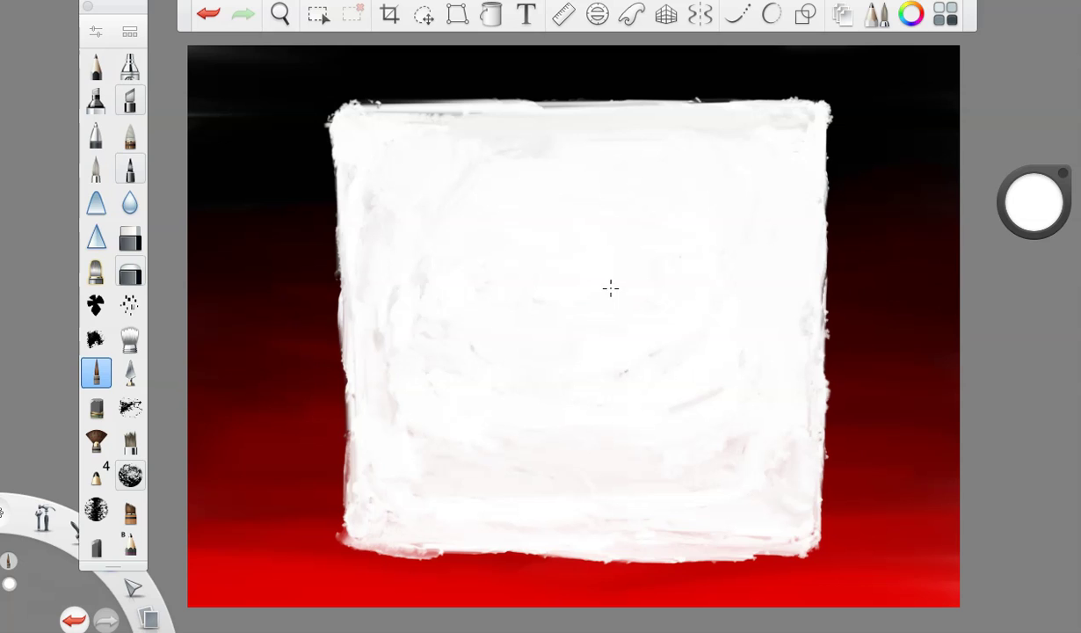
pyautogui.moveTo(685, 406)
pyautogui.mouseDown()
pyautogui.moveTo(531, 450)
pyautogui.moveTo(550, 492)
pyautogui.moveTo(521, 305)
pyautogui.mouseUp()
pyautogui.moveTo(525, 173)
pyautogui.mouseDown()
pyautogui.moveTo(521, 135)
pyautogui.moveTo(622, 125)
pyautogui.moveTo(614, 226)
pyautogui.mouseUp()
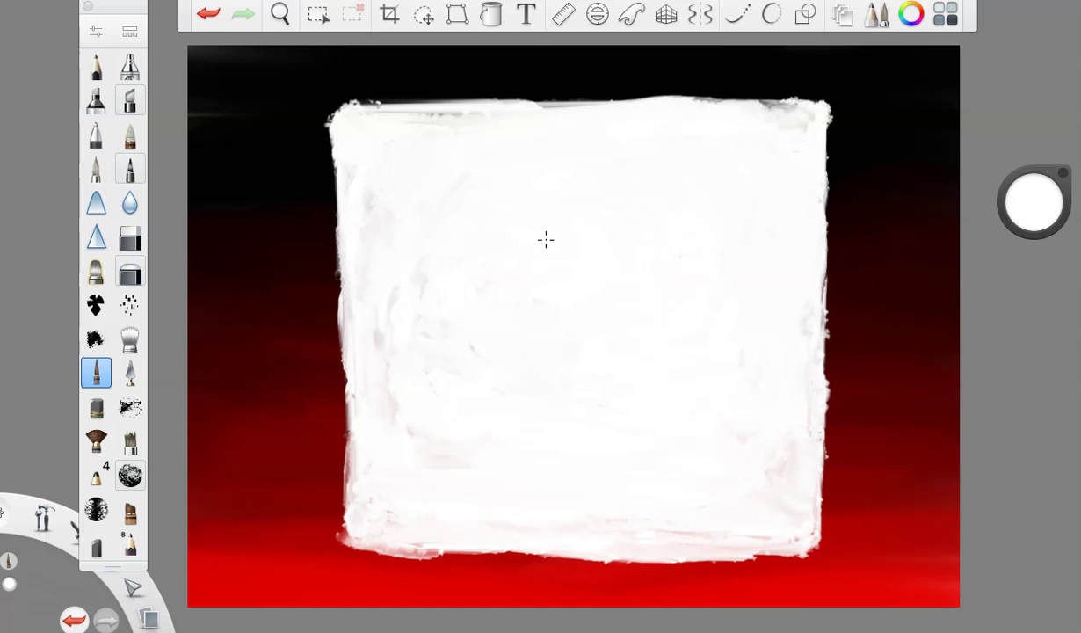
# Step: Switch the Small Rigger to black at size 20.1 and straighten the square's upper-right side and top edge
pyautogui.click(1024, 207)
pyautogui.click(1021, 229)
pyautogui.click(95, 32)
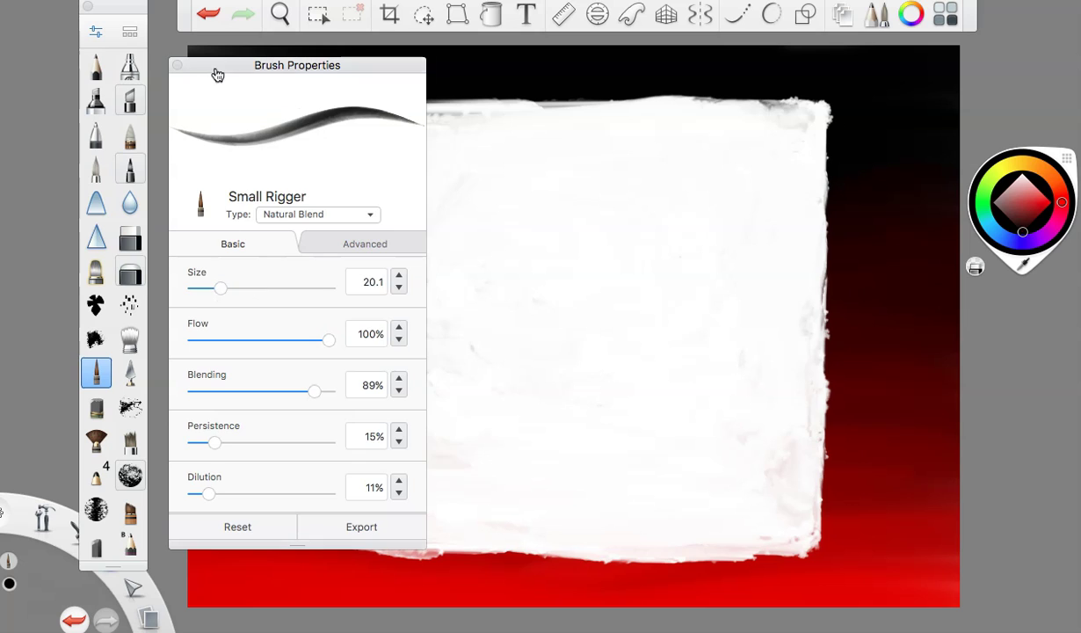
pyautogui.click(177, 65)
pyautogui.moveTo(825, 101); pyautogui.dragTo(824, 195)
pyautogui.moveTo(824, 123); pyautogui.dragTo(824, 230)
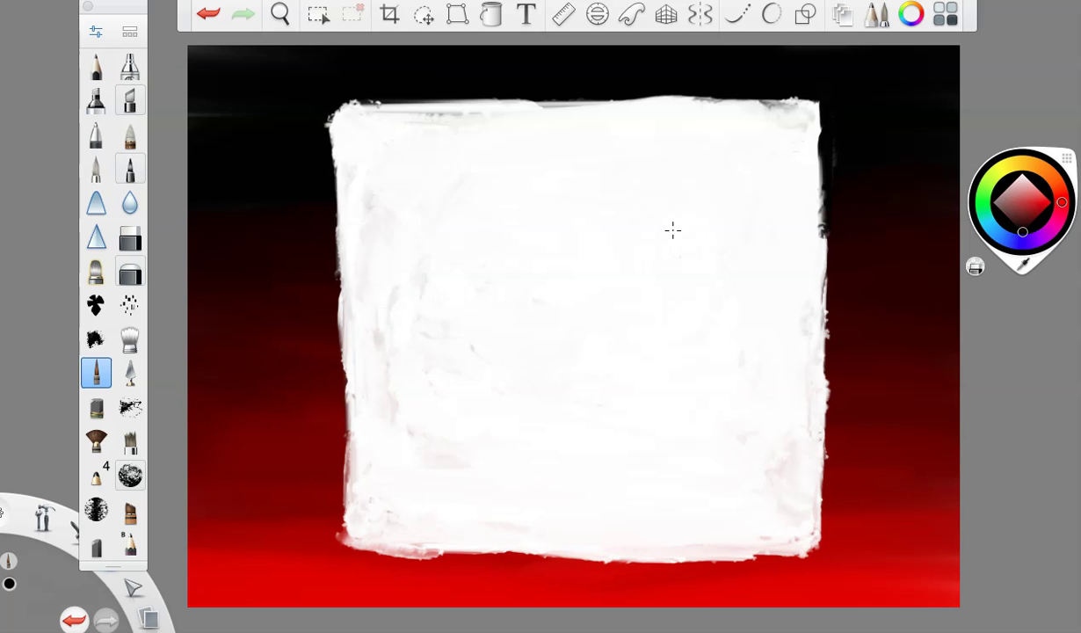
pyautogui.moveTo(431, 100)
pyautogui.mouseDown()
pyautogui.moveTo(319, 112)
pyautogui.moveTo(327, 155)
pyautogui.moveTo(319, 102)
pyautogui.moveTo(320, 150)
pyautogui.mouseUp()
pyautogui.moveTo(303, 92)
pyautogui.mouseDown()
pyautogui.moveTo(314, 145)
pyautogui.moveTo(488, 98)
pyautogui.moveTo(655, 117)
pyautogui.mouseUp()
pyautogui.moveTo(781, 97); pyautogui.dragTo(409, 99)
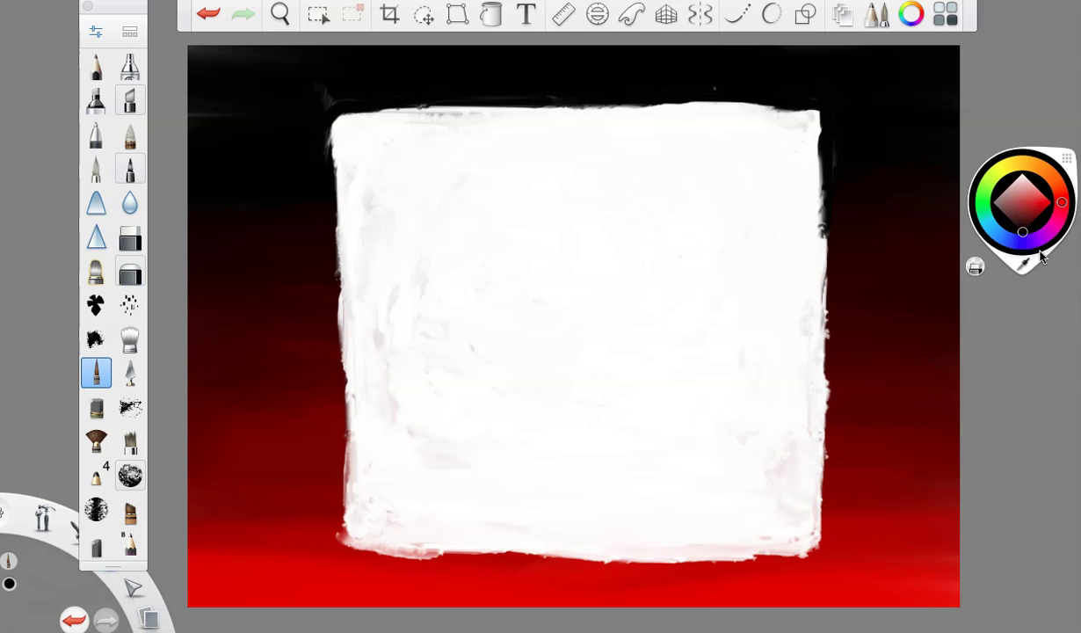
# Step: Streak lighter red along the canvas's lower edge and add dark red strokes beside the square's upper-left side
pyautogui.click(1042, 194)
pyautogui.moveTo(259, 593)
pyautogui.mouseDown()
pyautogui.moveTo(283, 580)
pyautogui.moveTo(497, 588)
pyautogui.moveTo(585, 620)
pyautogui.moveTo(758, 593)
pyautogui.moveTo(876, 610)
pyautogui.moveTo(986, 603)
pyautogui.moveTo(892, 580)
pyautogui.moveTo(943, 593)
pyautogui.moveTo(881, 583)
pyautogui.moveTo(688, 615)
pyautogui.moveTo(294, 600)
pyautogui.moveTo(299, 555)
pyautogui.mouseUp()
pyautogui.click(1028, 223)
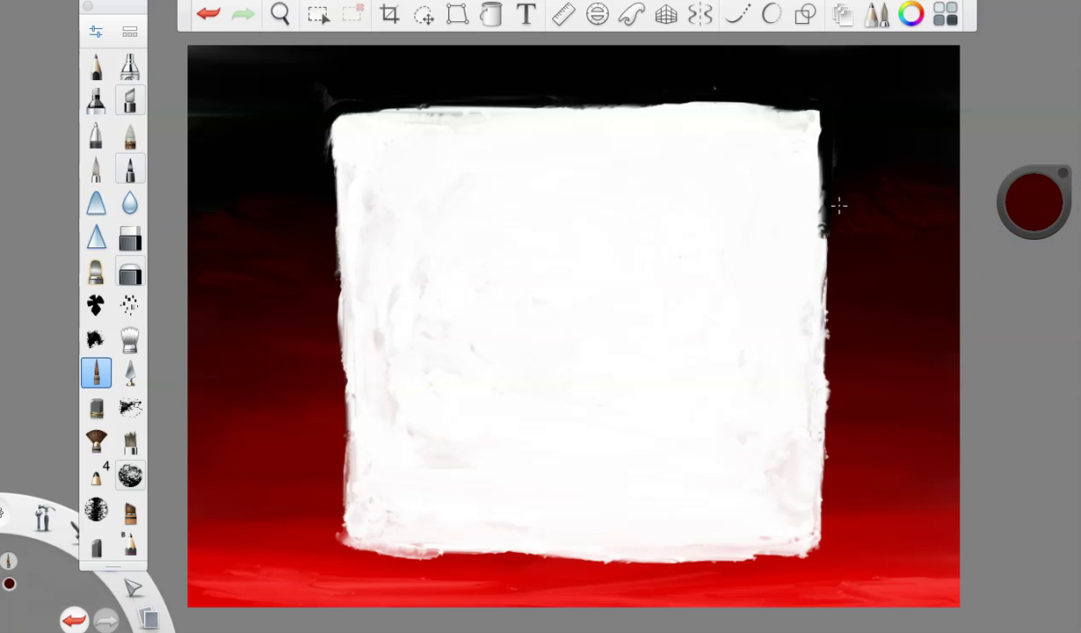
pyautogui.moveTo(287, 229)
pyautogui.mouseDown()
pyautogui.moveTo(317, 242)
pyautogui.moveTo(327, 279)
pyautogui.mouseUp()
pyautogui.moveTo(341, 210); pyautogui.dragTo(232, 204)
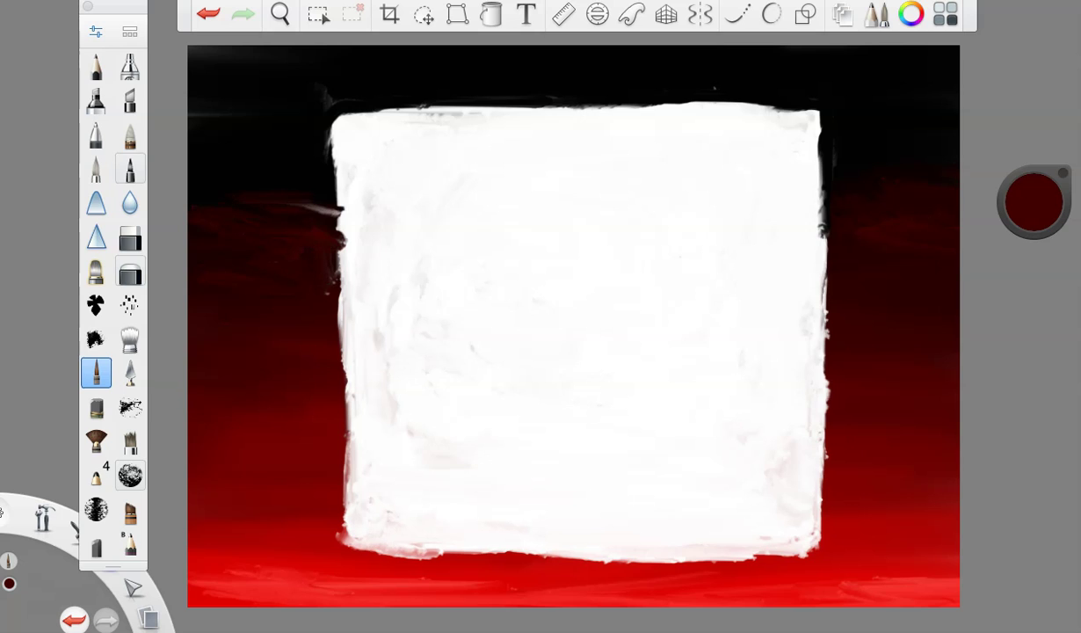
# Step: Blend darker reds into the black-to-red transition beside the square, undoing one unwanted stroke along the way
pyautogui.click(1005, 204)
pyautogui.moveTo(343, 183); pyautogui.dragTo(332, 268)
pyautogui.moveTo(1033, 208); pyautogui.dragTo(1028, 226)
pyautogui.moveTo(330, 211); pyautogui.dragTo(239, 209)
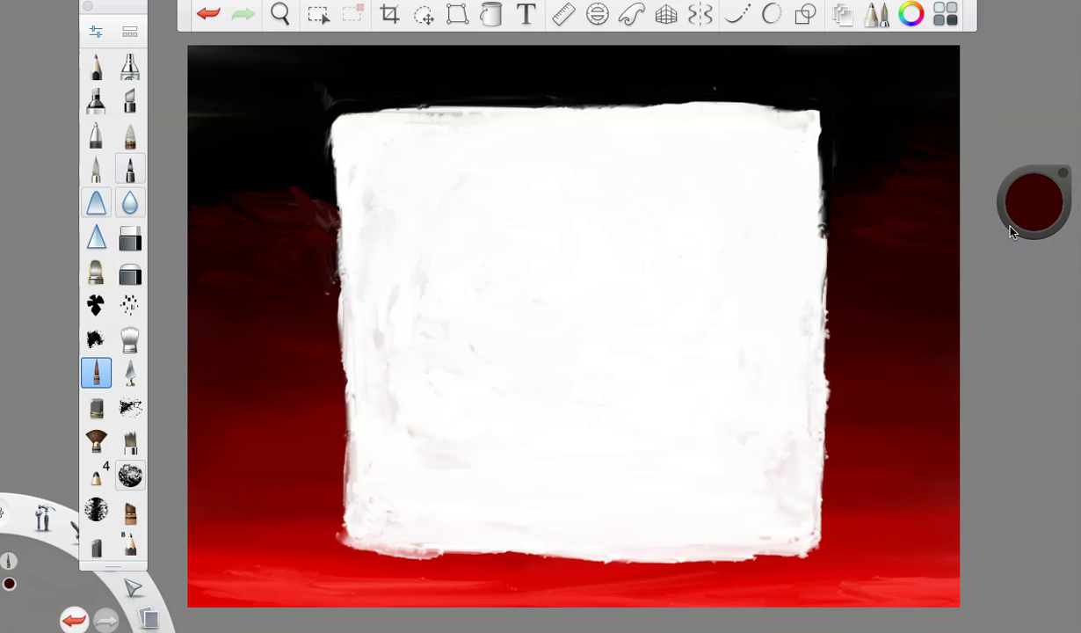
pyautogui.moveTo(1035, 213); pyautogui.dragTo(1038, 251)
pyautogui.hotkey('ctrl', 'z')
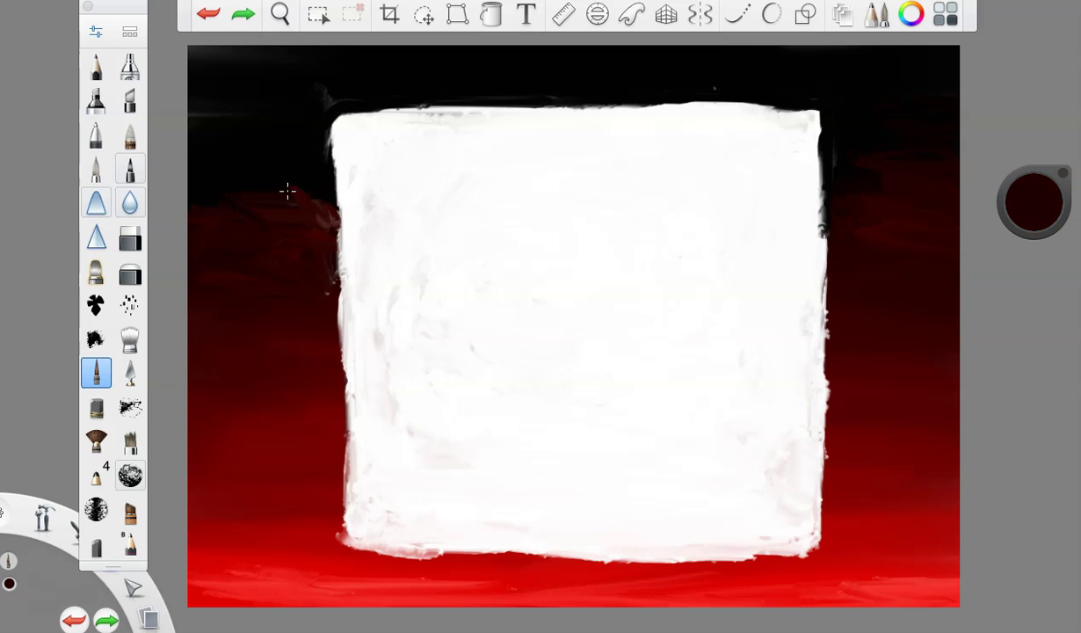
pyautogui.moveTo(261, 191)
pyautogui.mouseDown()
pyautogui.moveTo(323, 207)
pyautogui.moveTo(306, 201)
pyautogui.moveTo(252, 223)
pyautogui.mouseUp()
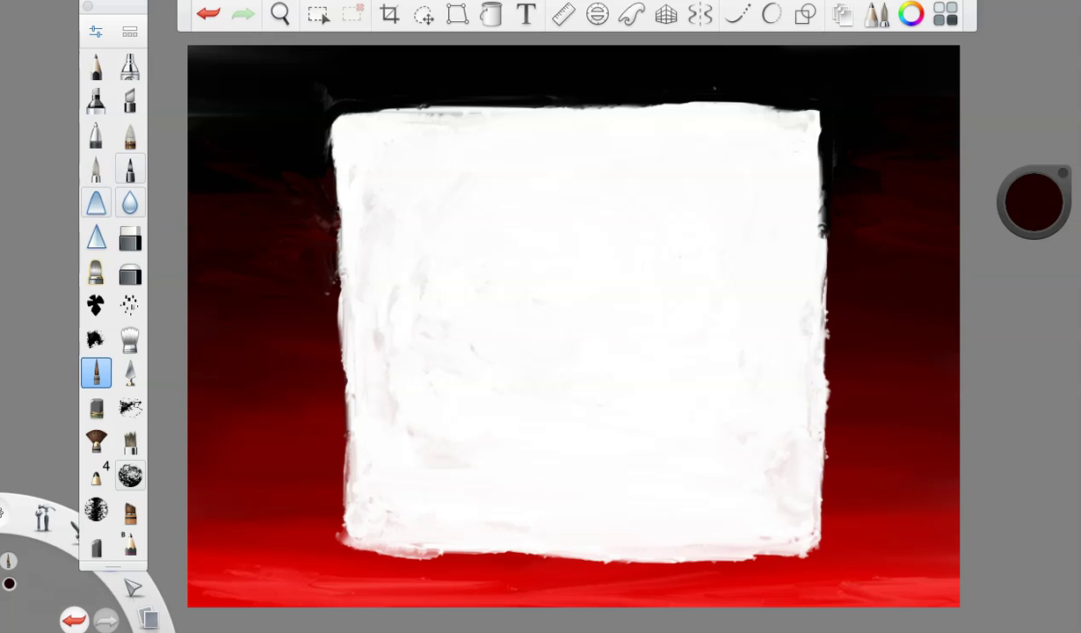
# Step: Darken the colour to black and trim the upper ends of the square's left and right sides
pyautogui.moveTo(1035, 204); pyautogui.dragTo(1037, 435)
pyautogui.moveTo(329, 96); pyautogui.dragTo(328, 197)
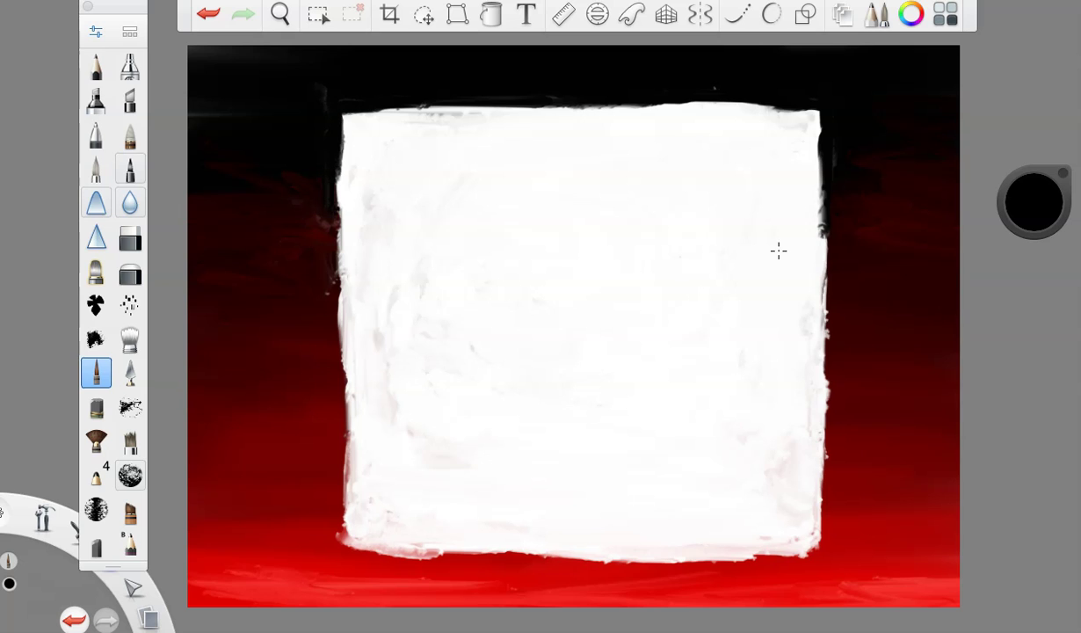
pyautogui.moveTo(812, 81); pyautogui.dragTo(823, 230)
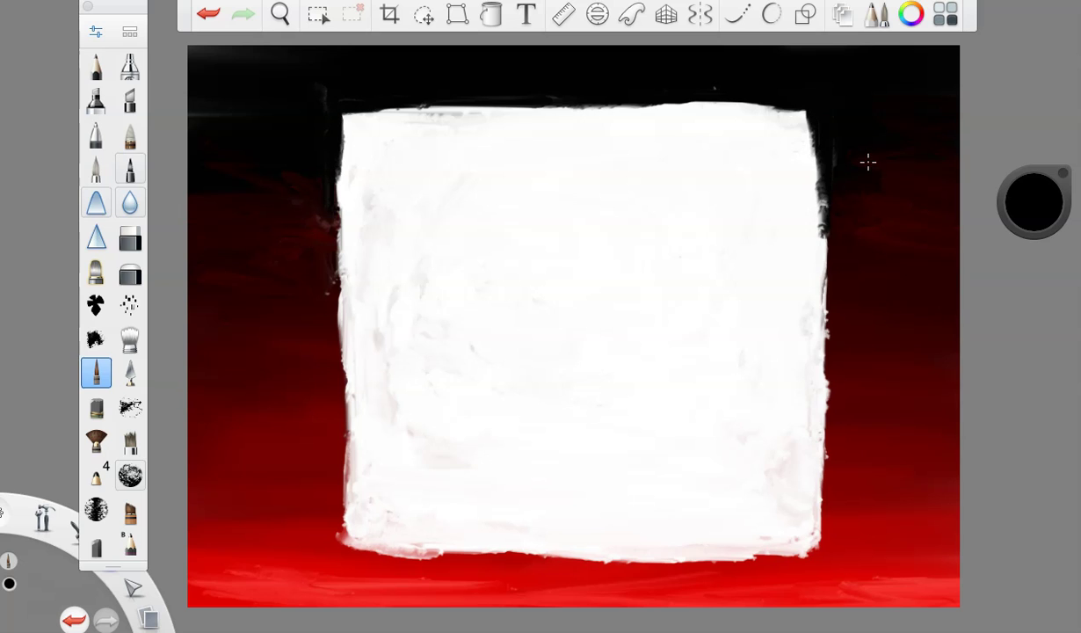
# Step: Paint a jagged white line from each corner of the square out to the nearest canvas corner
pyautogui.click(1033, 202)
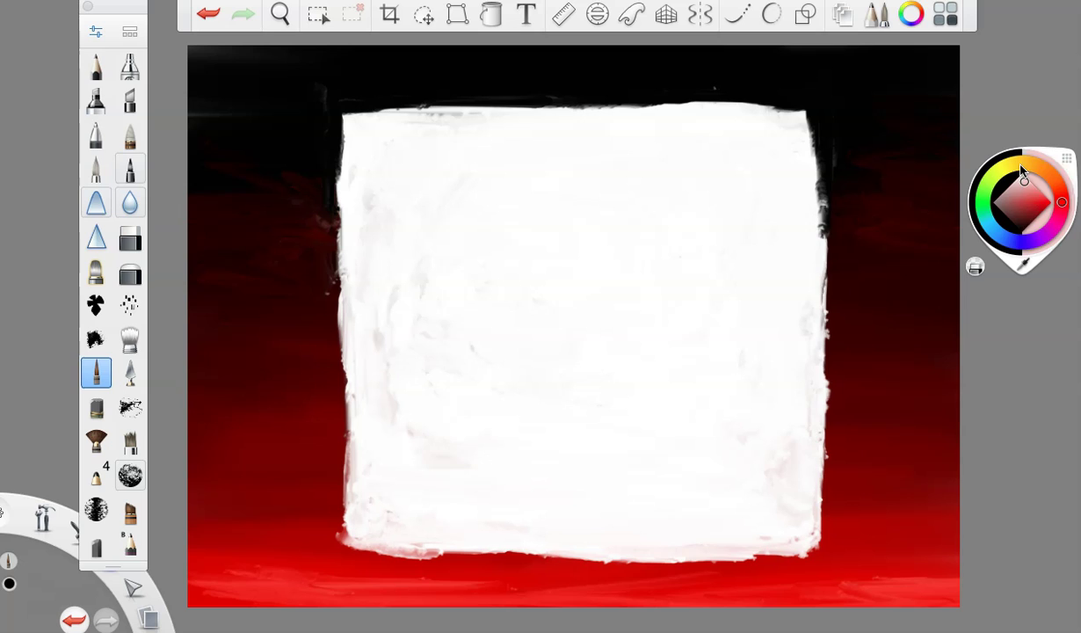
pyautogui.moveTo(326, 115); pyautogui.dragTo(194, 54)
pyautogui.moveTo(772, 113)
pyautogui.mouseDown()
pyautogui.moveTo(889, 83)
pyautogui.moveTo(945, 54)
pyautogui.mouseUp()
pyautogui.moveTo(347, 531); pyautogui.dragTo(191, 602)
pyautogui.moveTo(793, 552)
pyautogui.mouseDown()
pyautogui.moveTo(797, 538)
pyautogui.moveTo(956, 583)
pyautogui.mouseUp()
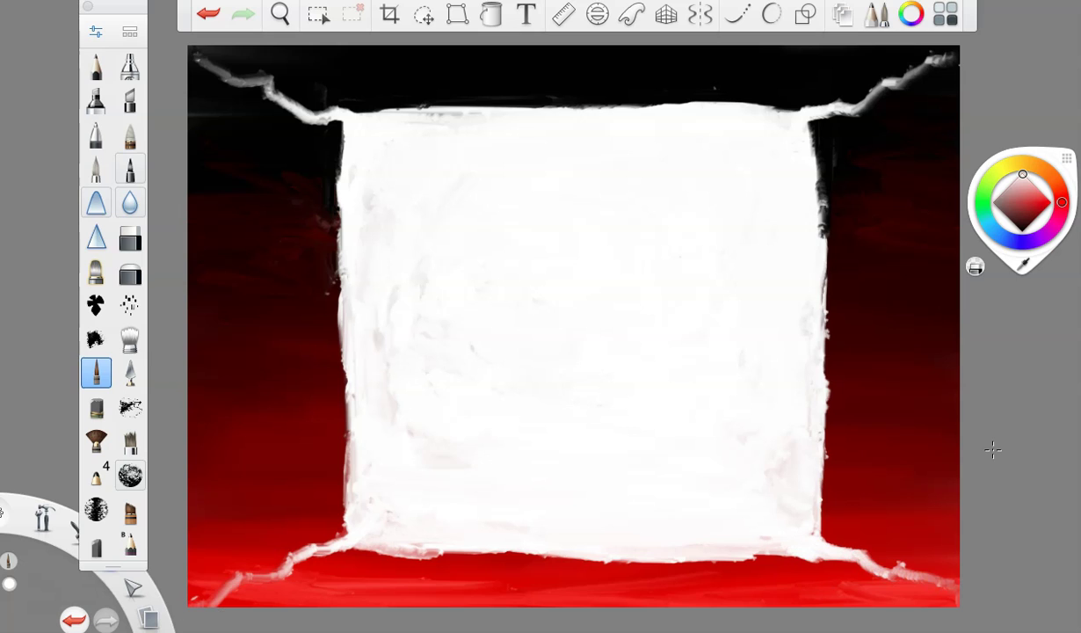